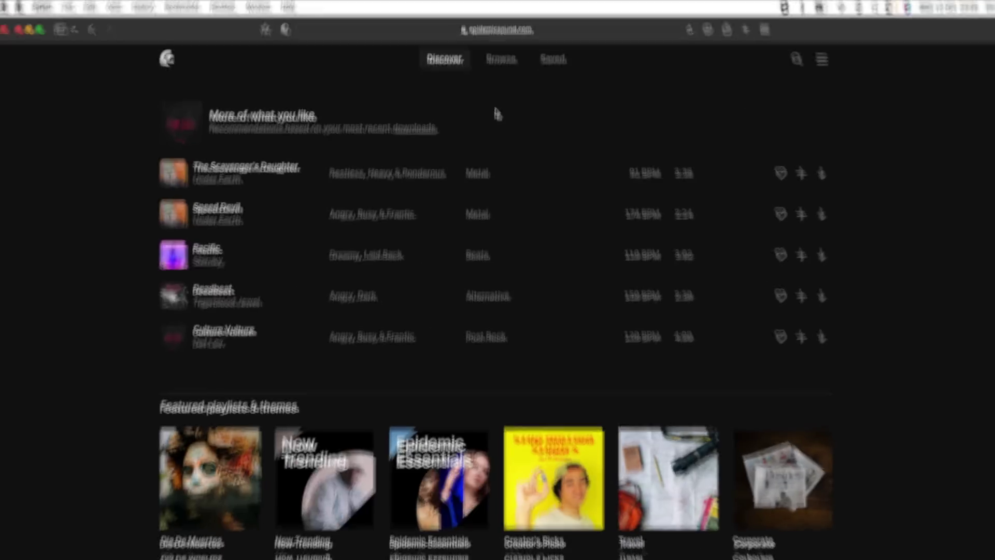
Download the Pinch Punch music track from Epidemic Sound
{"action": "scroll", "coordinate": [496, 108], "scroll_direction": "down", "scroll_amount": 5}
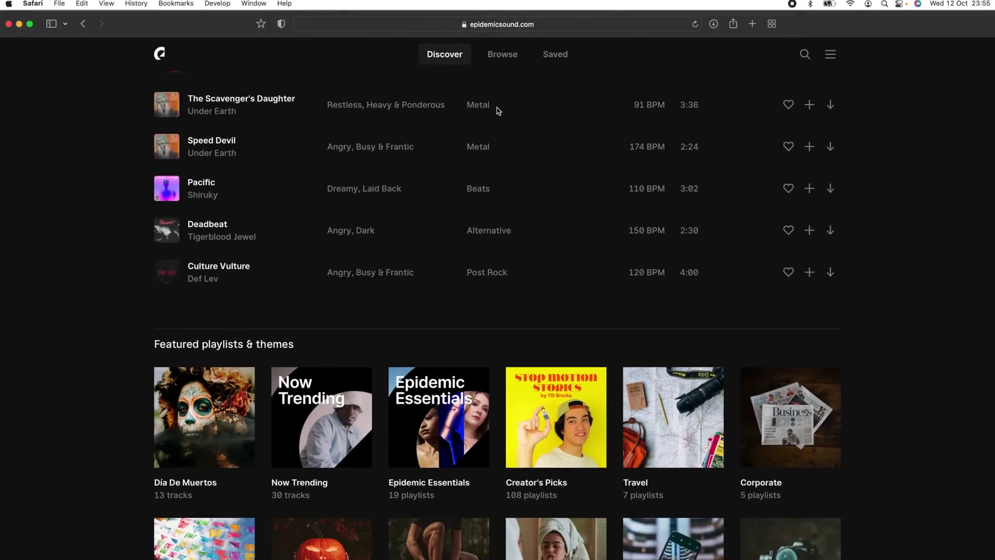
{"action": "scroll", "coordinate": [553, 148], "scroll_direction": "down", "scroll_amount": 8}
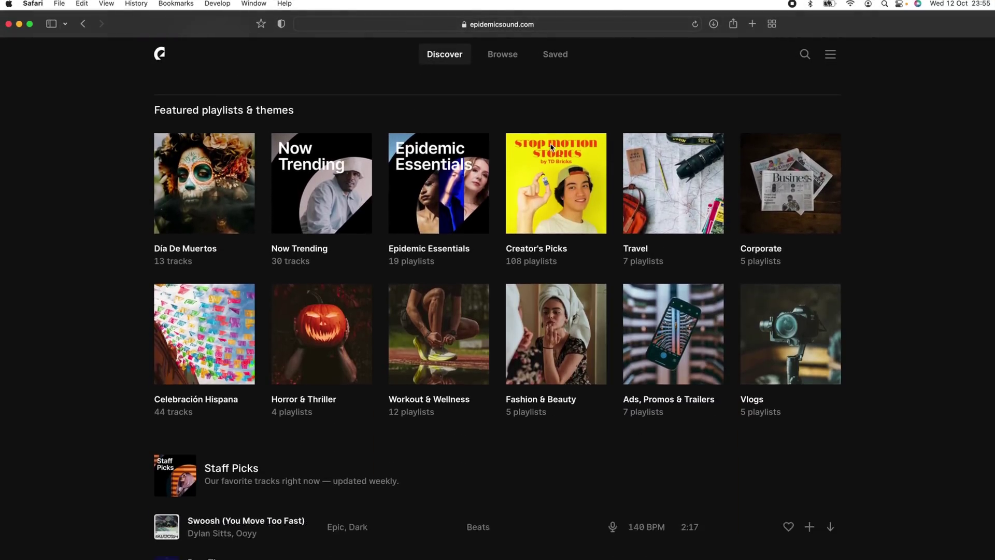
{"action": "scroll", "coordinate": [552, 148], "scroll_direction": "down", "scroll_amount": 4}
{"action": "scroll", "coordinate": [534, 209], "scroll_direction": "down", "scroll_amount": 10}
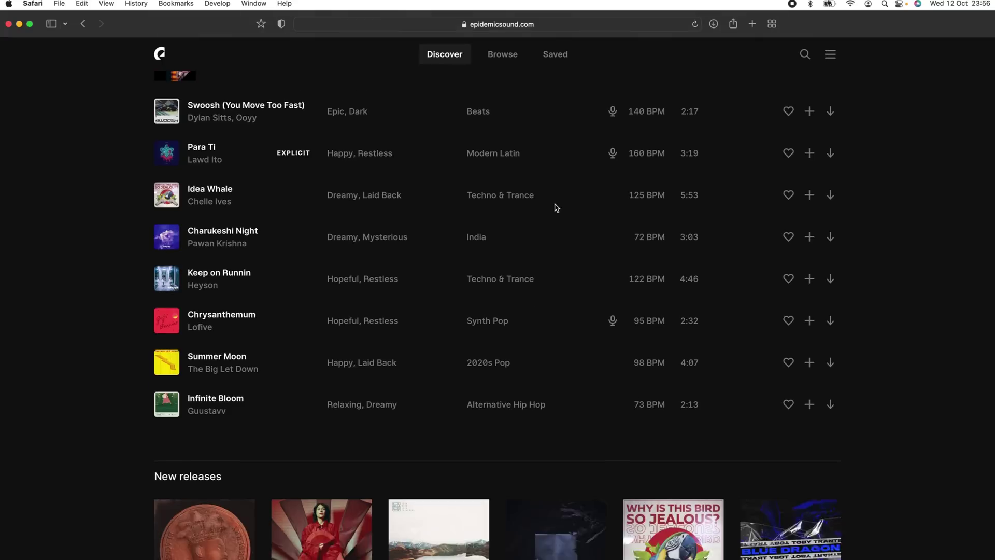
{"action": "scroll", "coordinate": [555, 207], "scroll_direction": "down", "scroll_amount": 7}
{"action": "scroll", "coordinate": [555, 207], "scroll_direction": "down", "scroll_amount": 5}
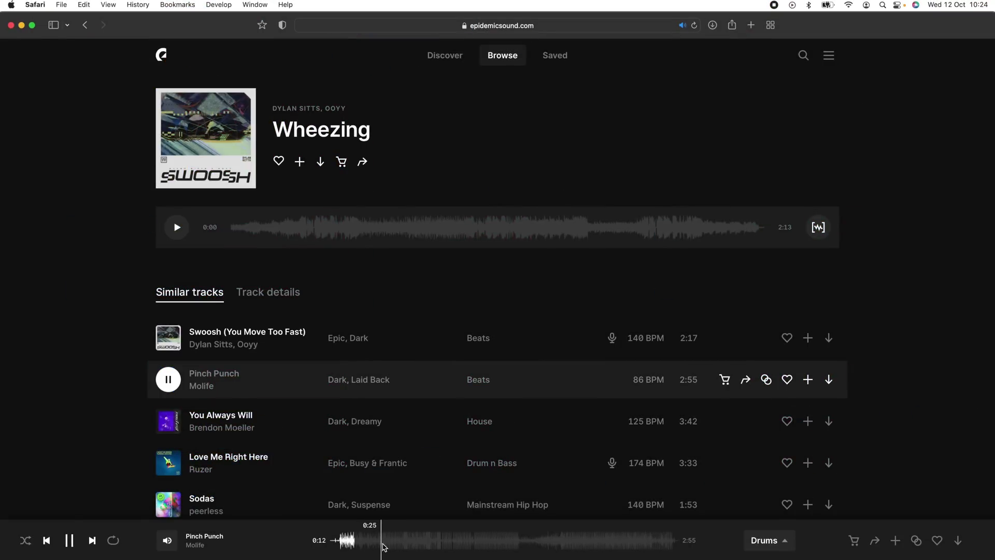
{"action": "left_click", "coordinate": [957, 540]}
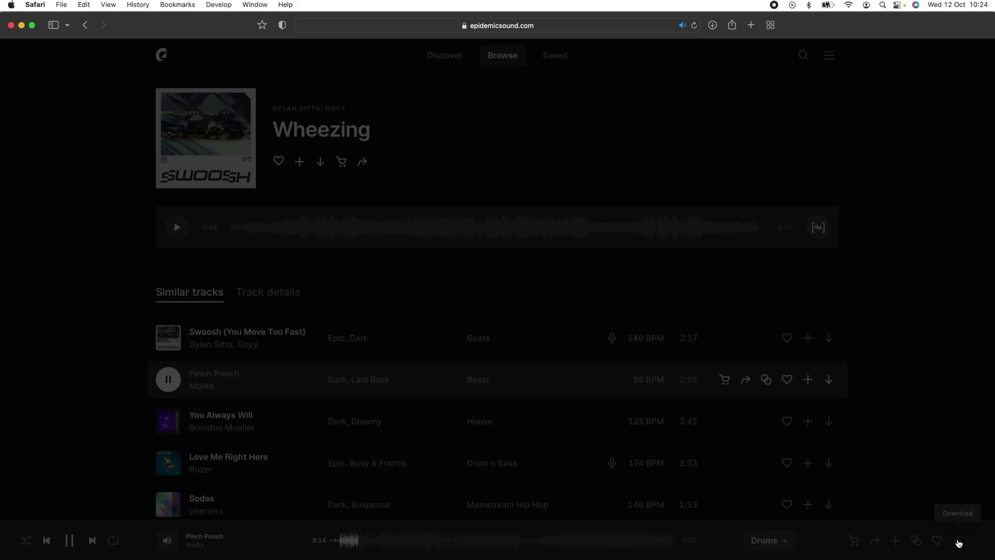
{"action": "left_click", "coordinate": [621, 352]}
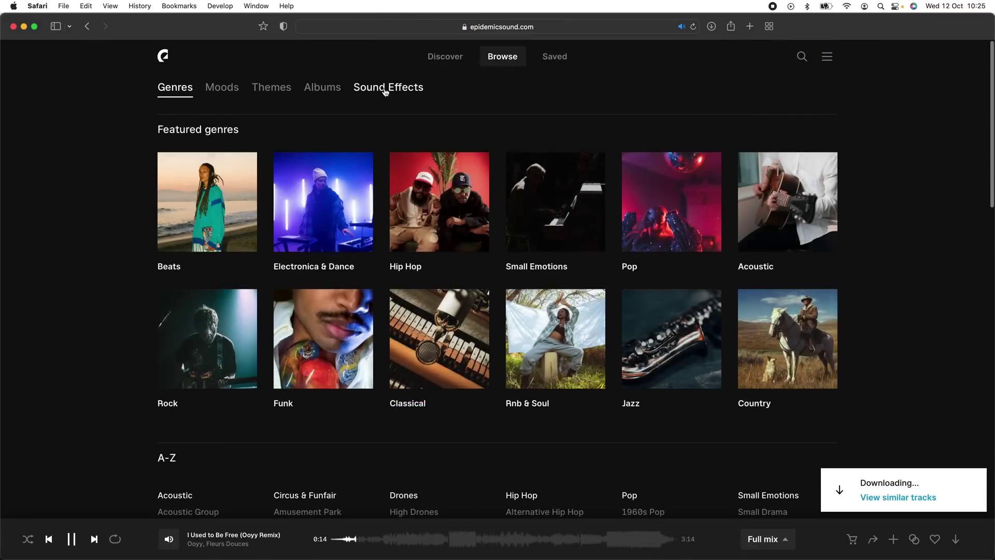
Preview the Whoosh Transition 1 and Riser Reverse sounds in the Whoosh sound effects category
{"action": "left_click", "coordinate": [385, 93]}
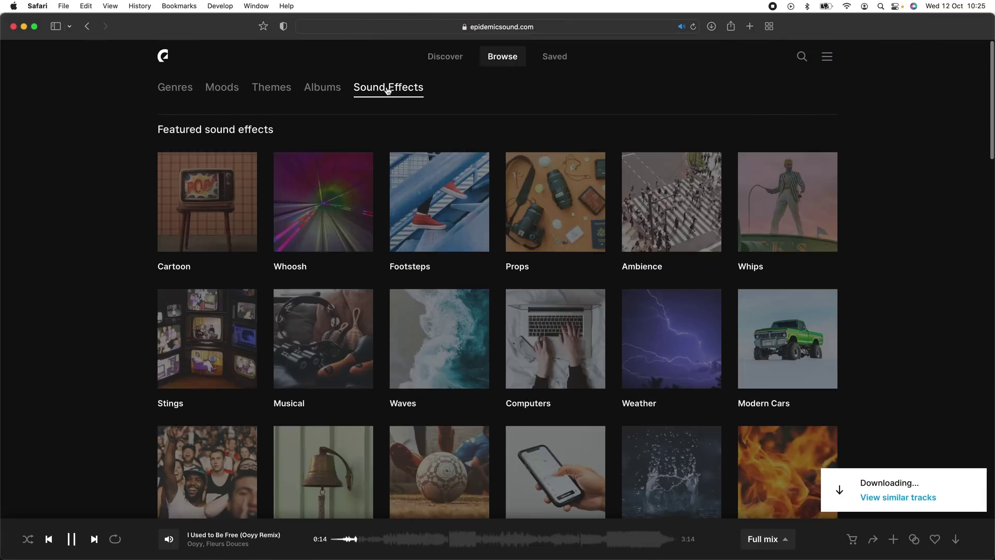
{"action": "left_click", "coordinate": [318, 186]}
{"action": "scroll", "coordinate": [307, 289], "scroll_direction": "down", "scroll_amount": 3}
{"action": "left_click", "coordinate": [171, 265]}
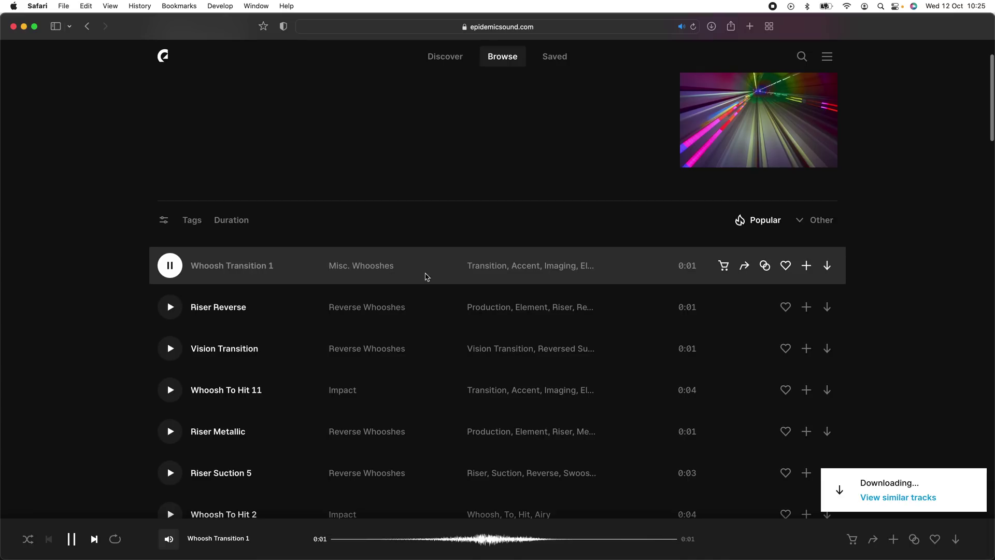
{"action": "left_click", "coordinate": [165, 311]}
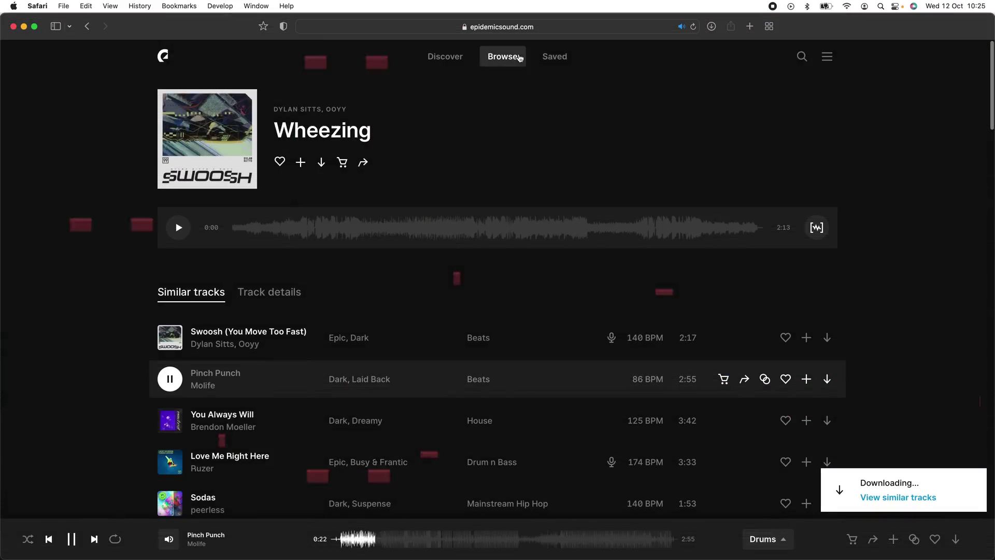
Preview the suggested track I Used to Be Free (Ooyy Remix) from the Saved page
{"action": "left_click", "coordinate": [547, 57]}
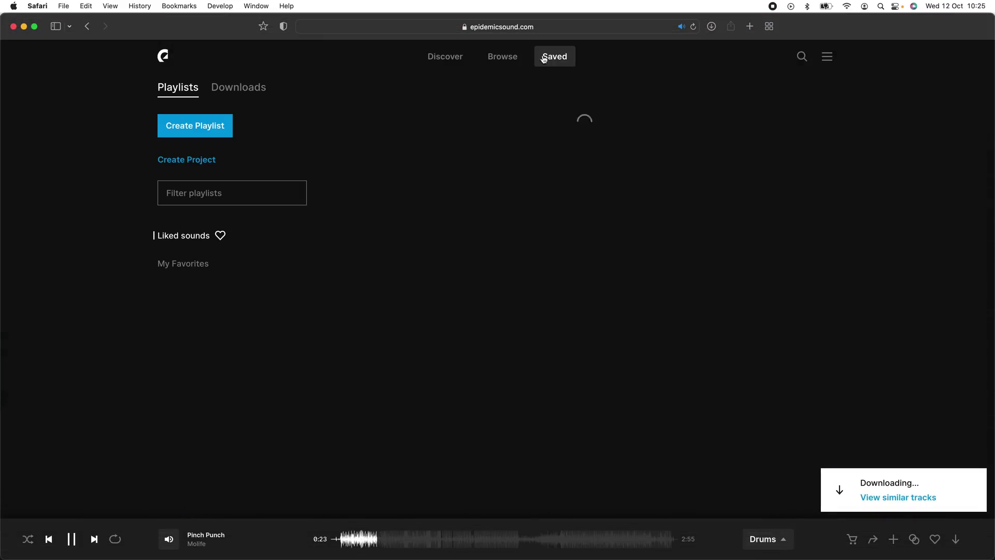
{"action": "scroll", "coordinate": [457, 192], "scroll_direction": "down", "scroll_amount": 5}
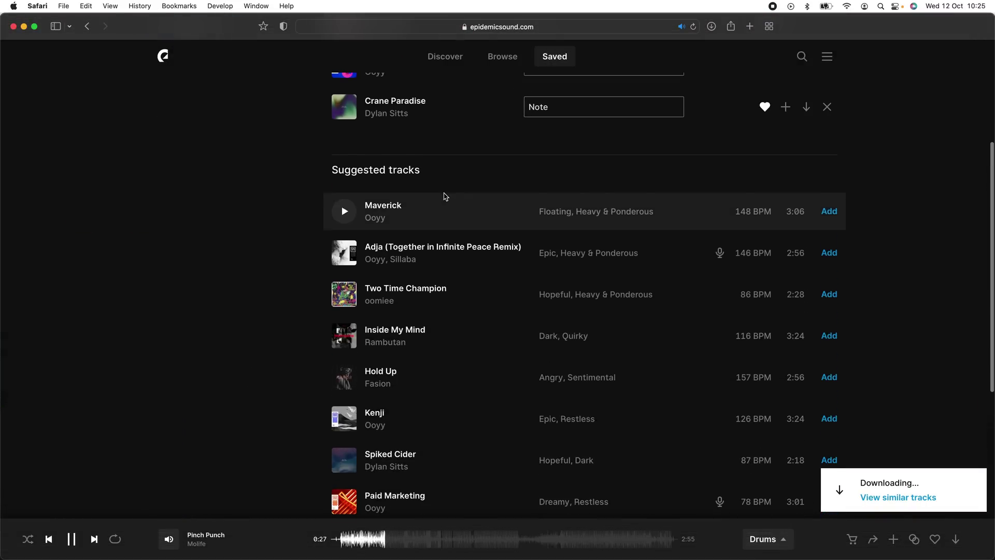
{"action": "scroll", "coordinate": [467, 202], "scroll_direction": "down", "scroll_amount": 3}
{"action": "scroll", "coordinate": [482, 213], "scroll_direction": "down", "scroll_amount": 5}
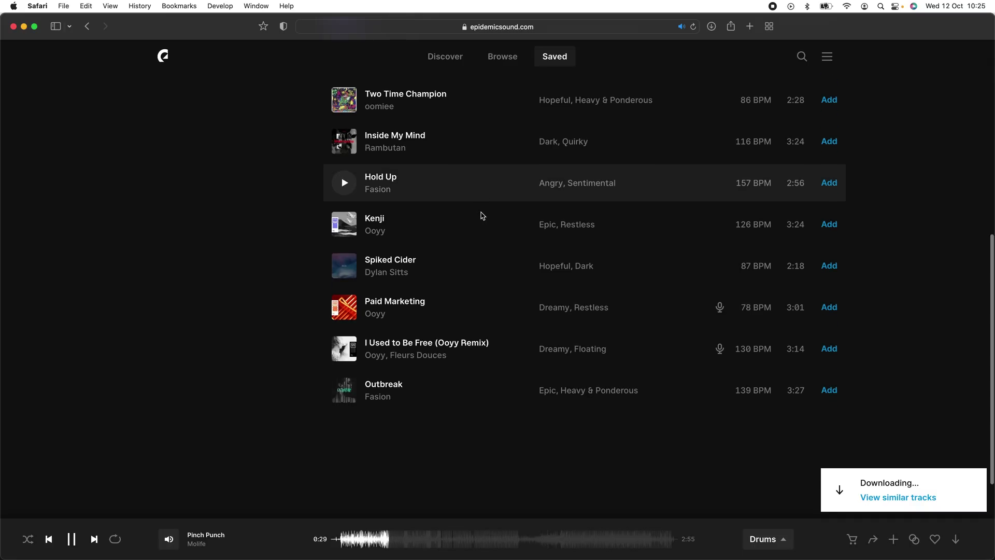
{"action": "scroll", "coordinate": [480, 218], "scroll_direction": "down", "scroll_amount": 2}
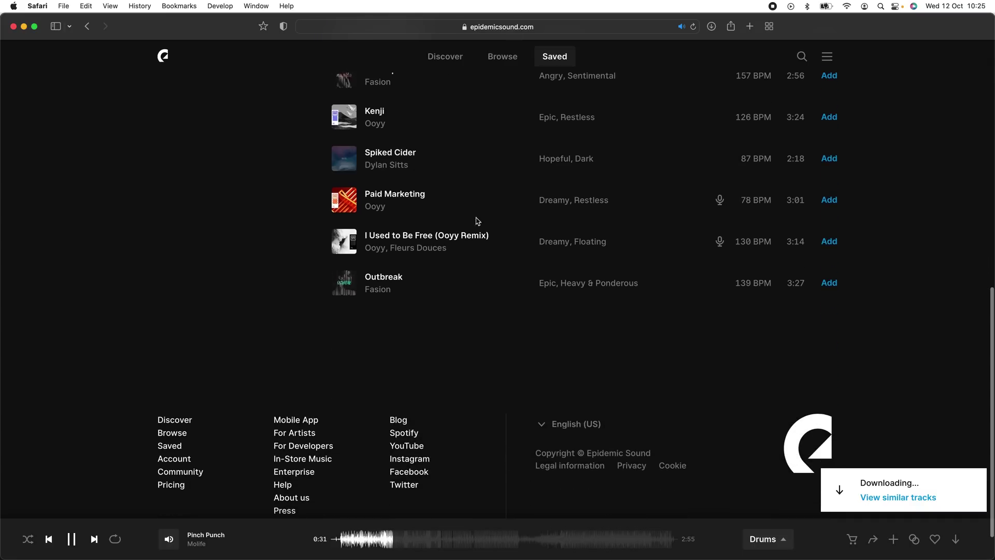
{"action": "left_click", "coordinate": [345, 241]}
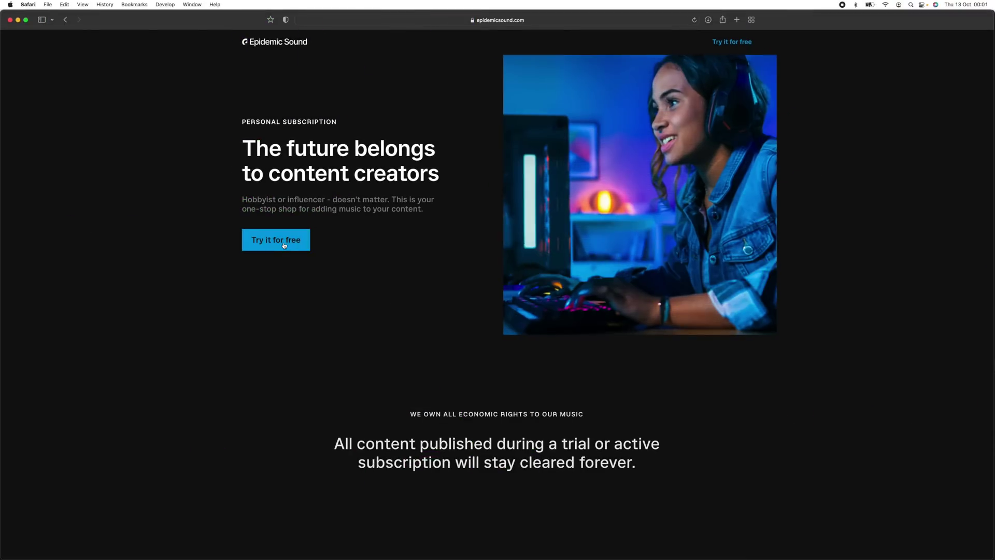
Start the free trial sign-up and add the YouTube channel by entering its name
{"action": "left_click", "coordinate": [284, 242]}
{"action": "type", "text": "ryannangle"}
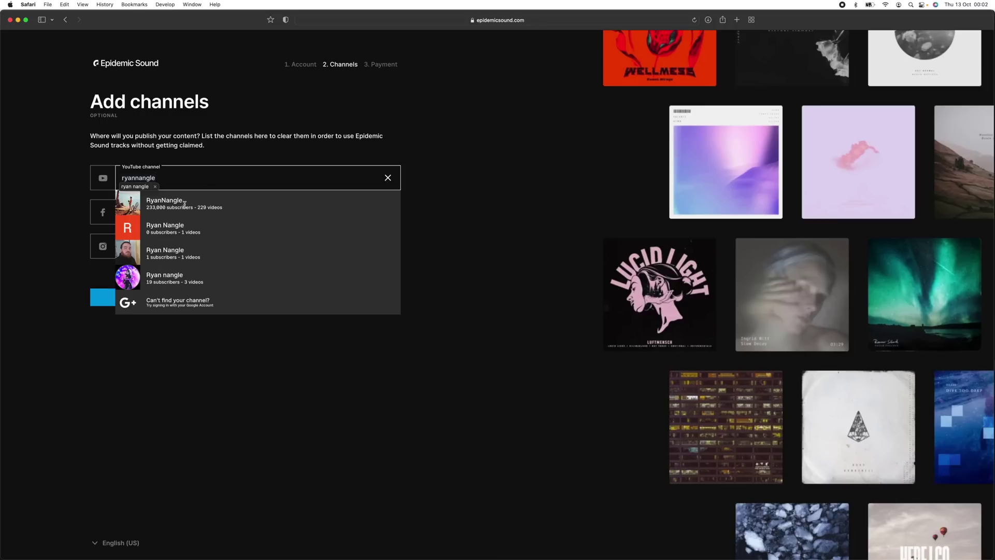
{"action": "left_click", "coordinate": [185, 203]}
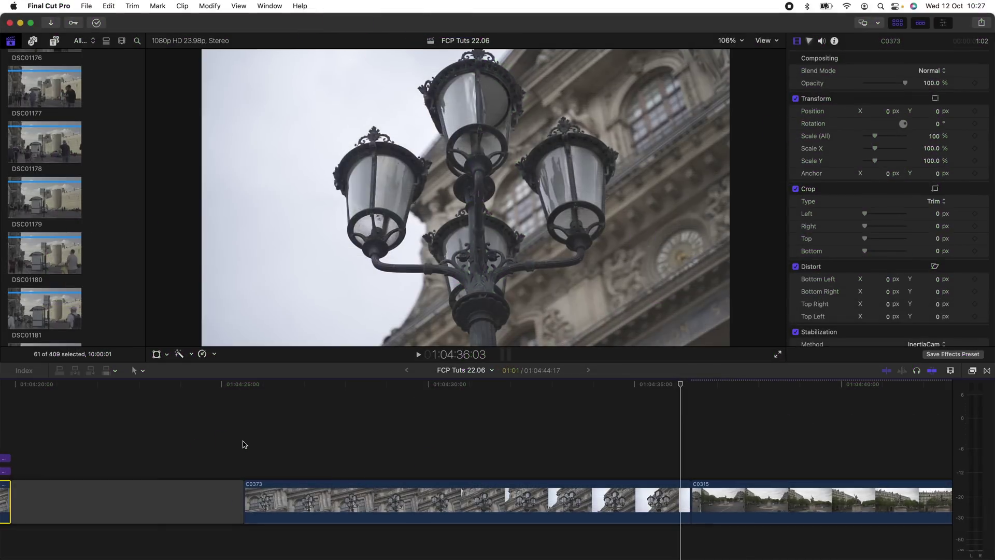
Play the C0373 lamp post clip, return the playhead to its start and replay it
{"action": "key", "text": "space"}
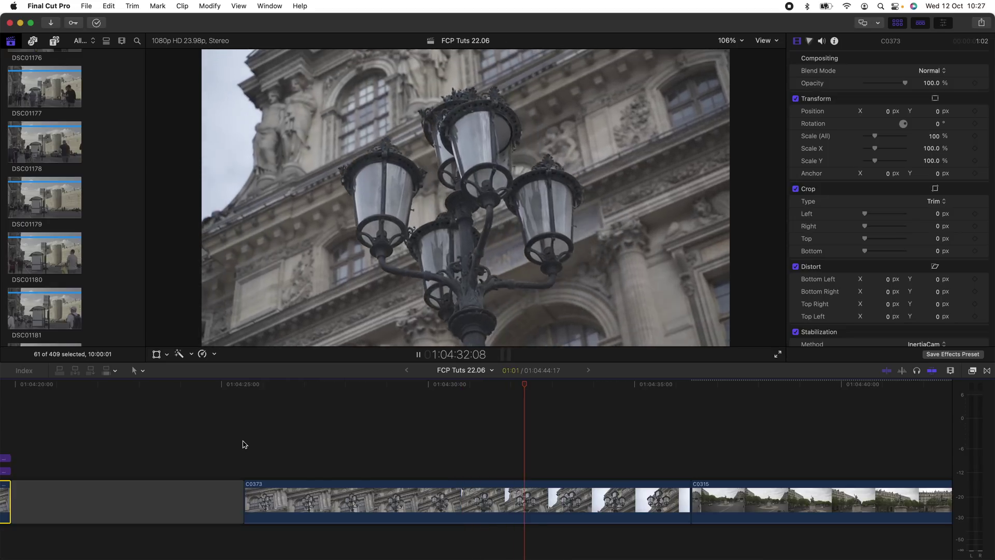
{"action": "key", "text": "space"}
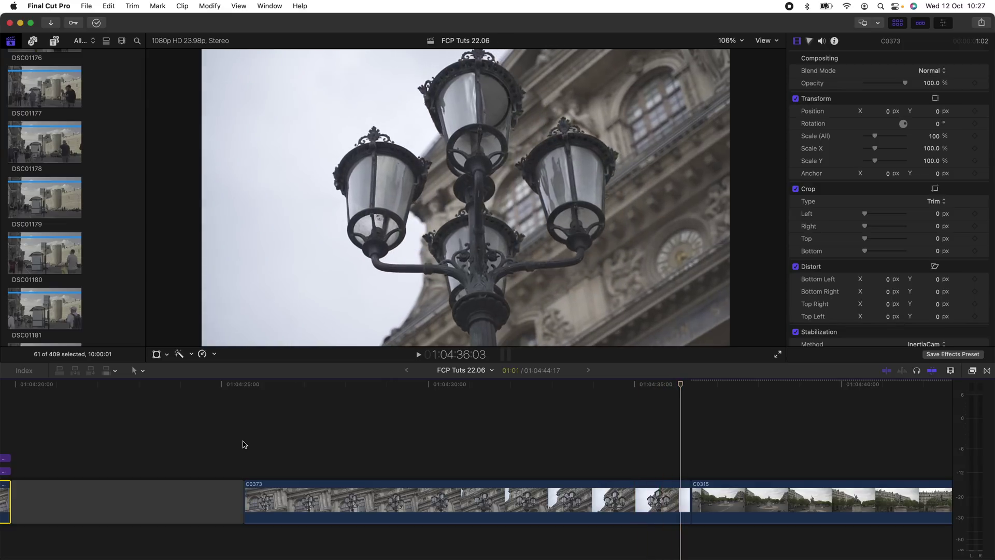
{"action": "left_click", "coordinate": [243, 444]}
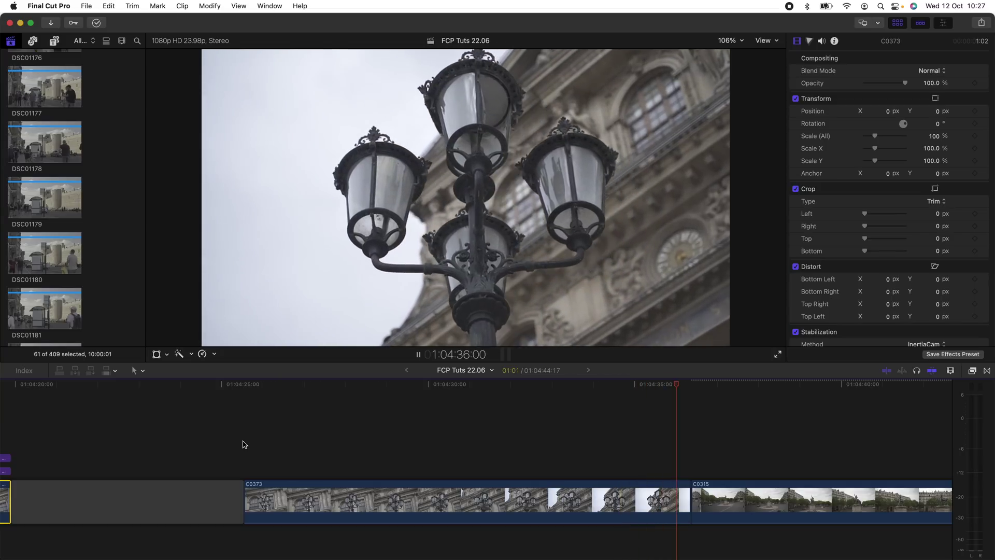
{"action": "key", "text": "space"}
{"action": "key", "text": "space"}
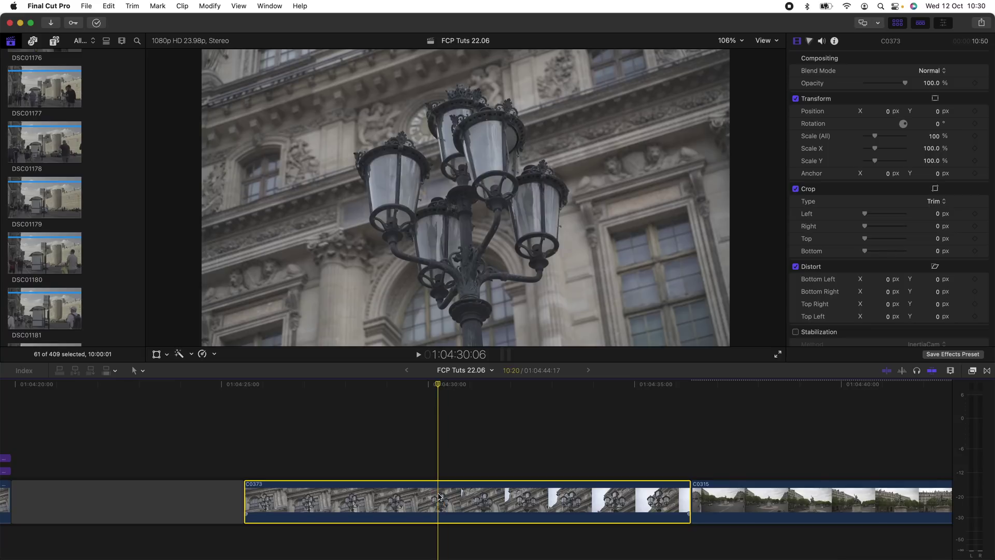
Retime clip C0373 to Fast 1037% and zoom the timeline in around it
{"action": "scroll", "coordinate": [438, 480], "scroll_direction": "down", "scroll_amount": 2}
{"action": "key", "text": "super+r"}
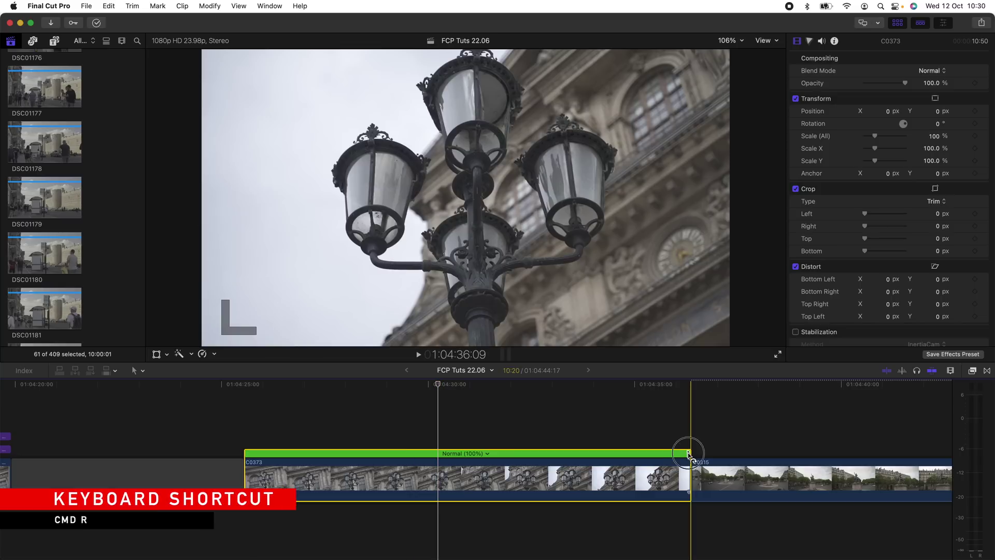
{"action": "left_click_drag", "start_coordinate": [688, 455], "coordinate": [284, 456]}
{"action": "scroll", "coordinate": [311, 467], "scroll_direction": "left", "scroll_amount": 3}
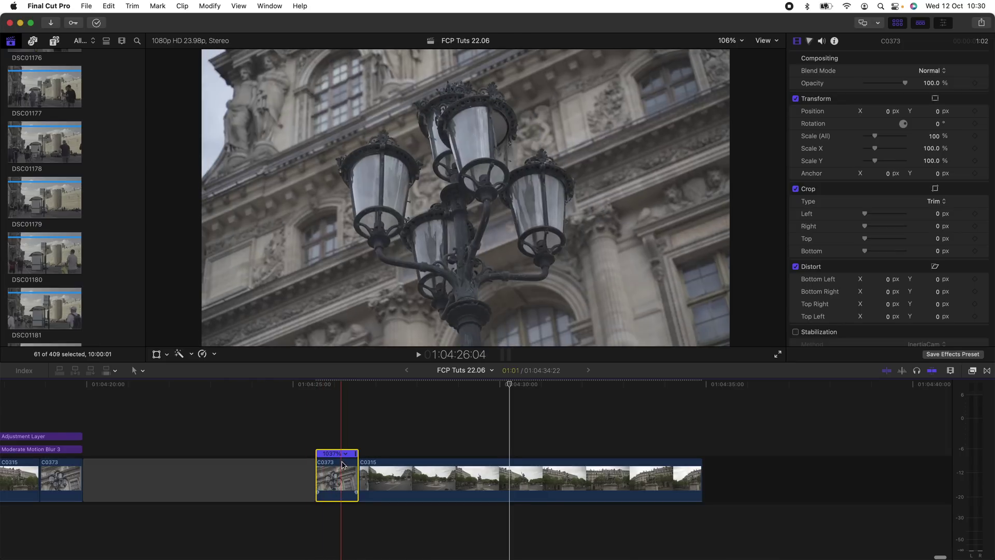
{"action": "key", "text": "super+equal"}
{"action": "key", "text": "super+equal"}
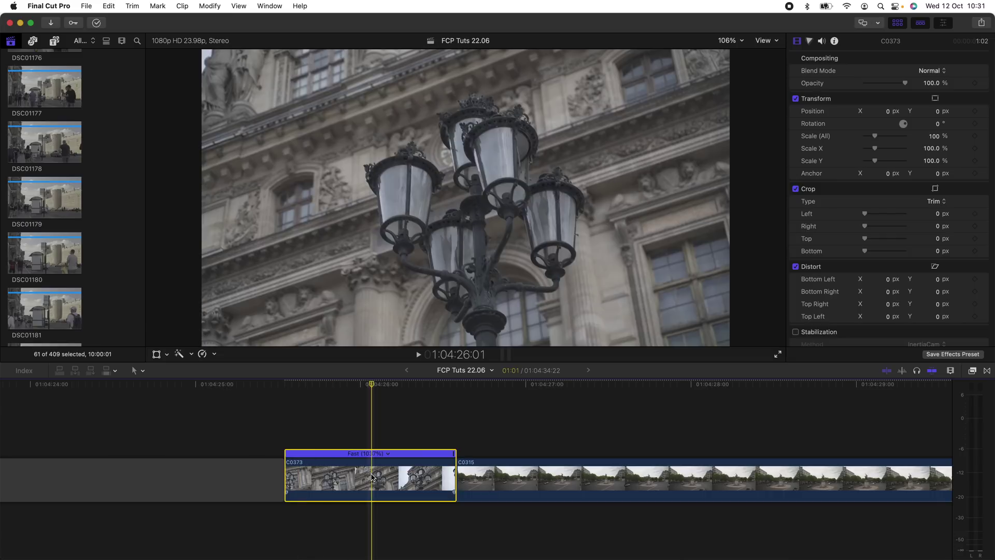
Enable Stabilization on C0373 using InertiaCam with Smoothing set to 6.03
{"action": "scroll", "coordinate": [835, 99], "scroll_direction": "down", "scroll_amount": 3}
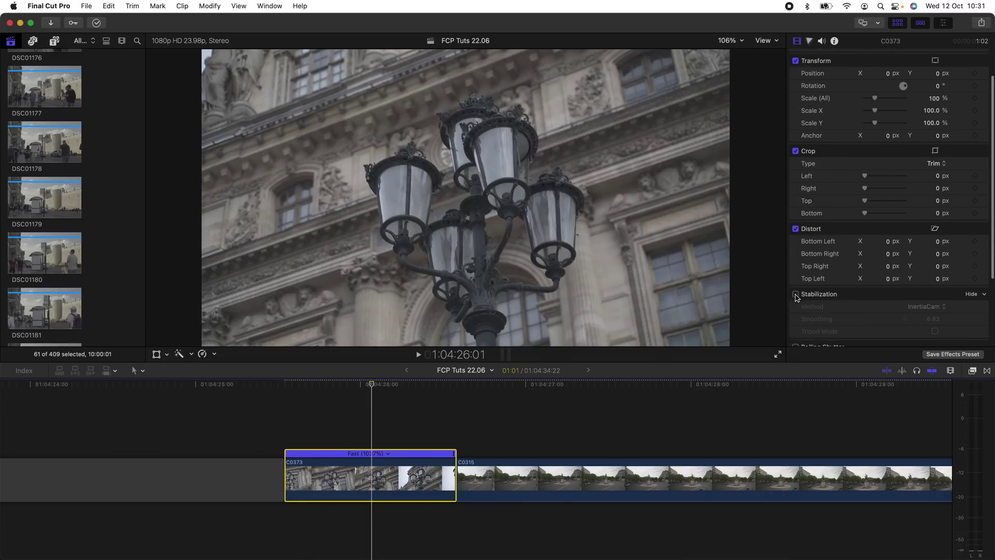
{"action": "scroll", "coordinate": [798, 249], "scroll_direction": "down", "scroll_amount": 4}
{"action": "left_click", "coordinate": [796, 215]}
{"action": "left_click", "coordinate": [923, 229]}
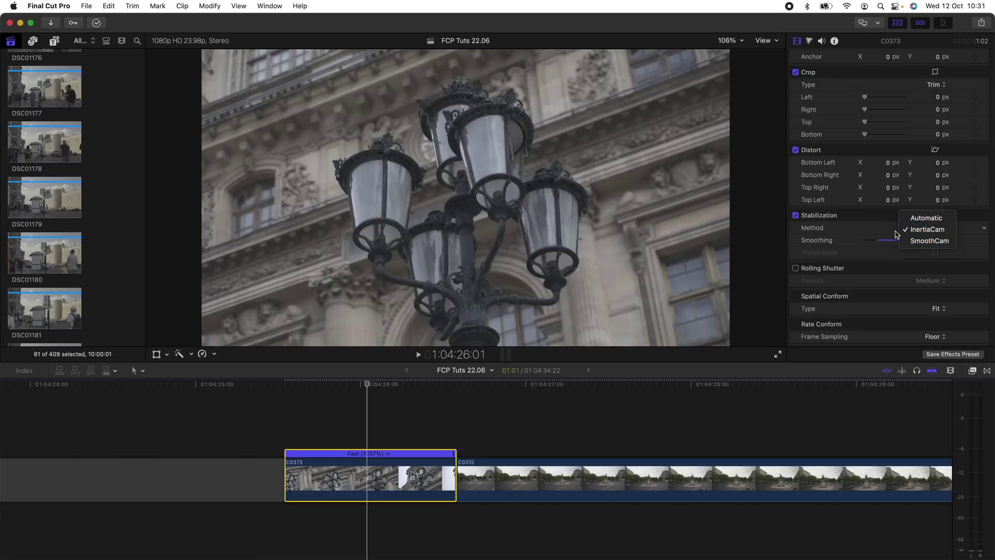
{"action": "left_click", "coordinate": [915, 229]}
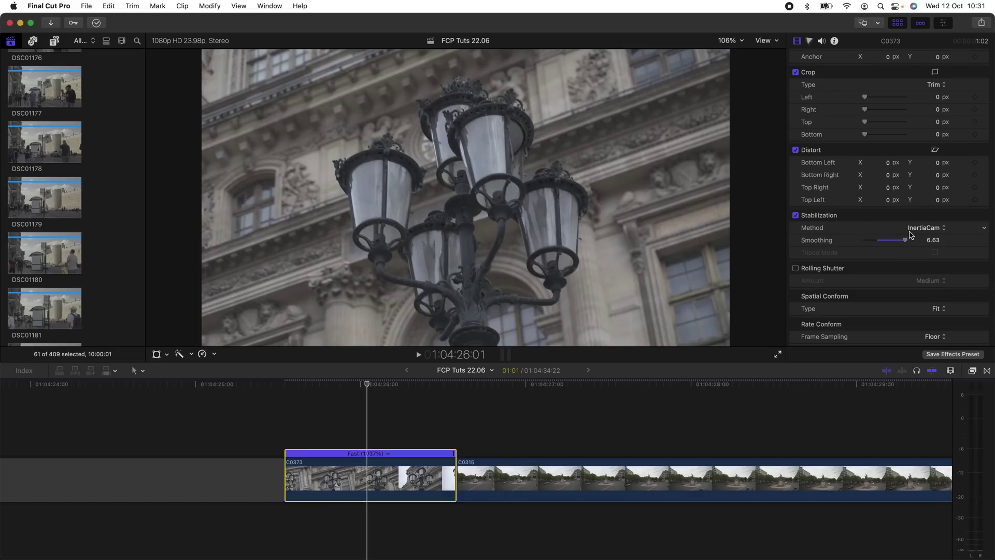
{"action": "left_click_drag", "start_coordinate": [906, 243], "coordinate": [914, 244]}
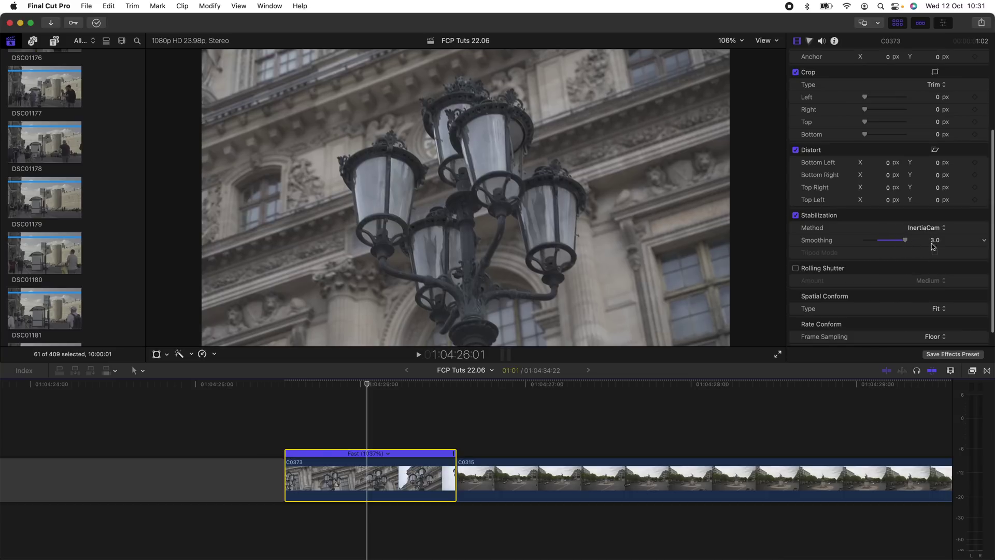
{"action": "left_click", "coordinate": [936, 242]}
{"action": "left_click_drag", "start_coordinate": [935, 239], "coordinate": [934, 238]}
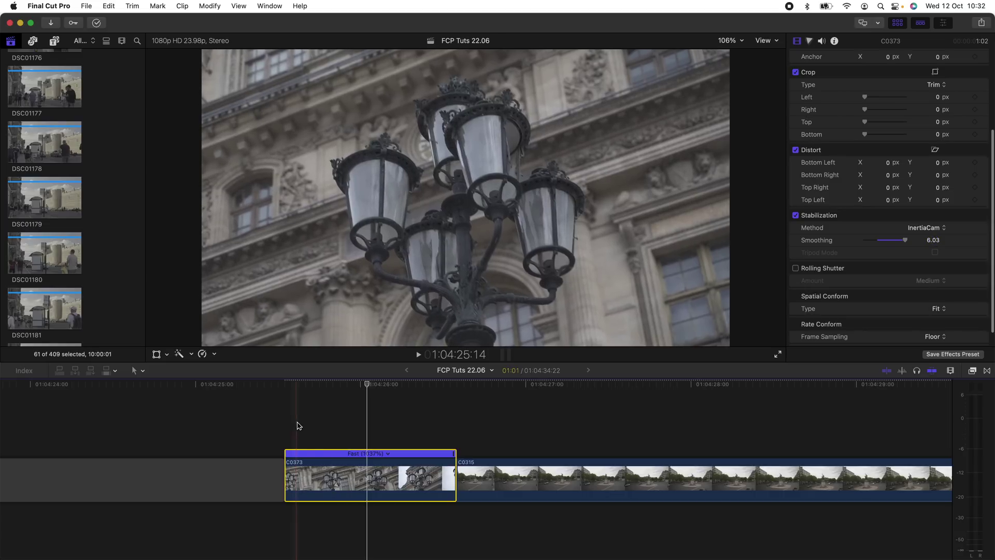
{"action": "scroll", "coordinate": [384, 466], "scroll_direction": "left", "scroll_amount": 2}
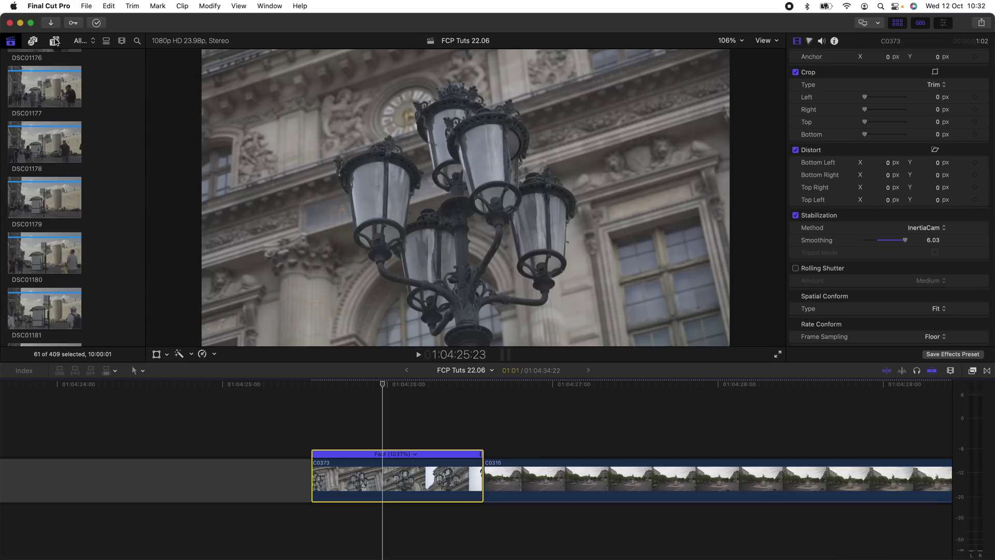
Place Moderate Motion Blur 2 from the Motion Blur collection above C0373 and preview the result
{"action": "left_click", "coordinate": [55, 41]}
{"action": "scroll", "coordinate": [38, 147], "scroll_direction": "down", "scroll_amount": 5}
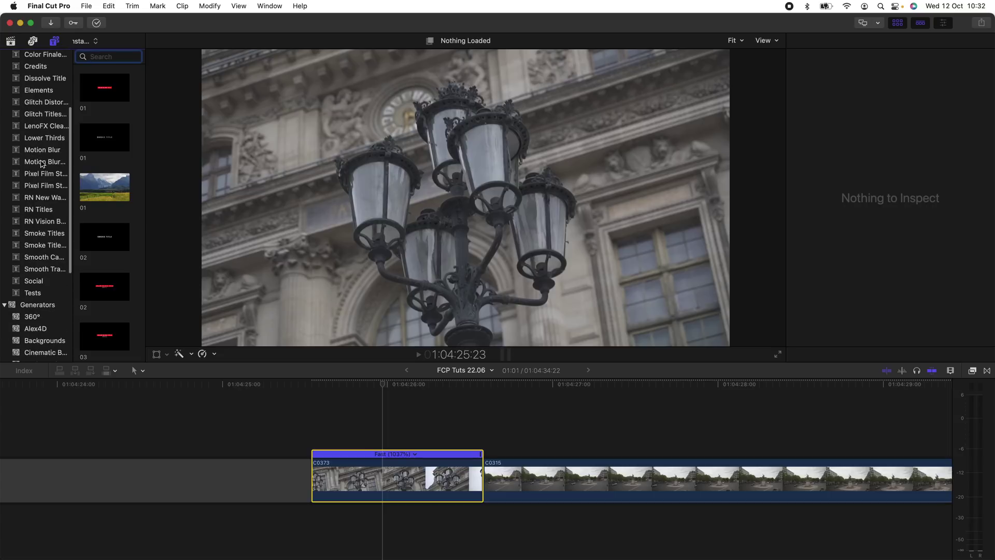
{"action": "left_click", "coordinate": [46, 162]}
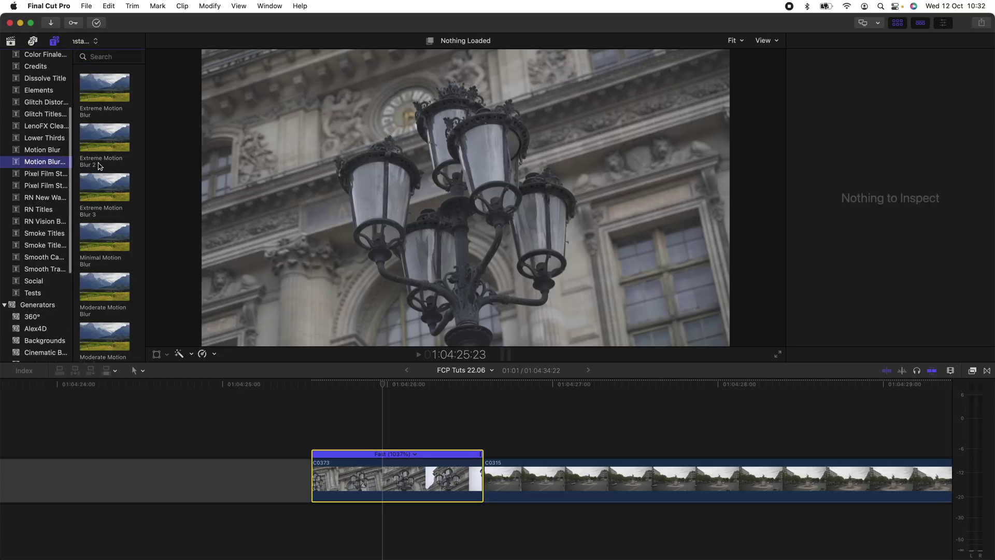
{"action": "scroll", "coordinate": [108, 242], "scroll_direction": "down", "scroll_amount": 4}
{"action": "left_click_drag", "start_coordinate": [97, 285], "coordinate": [190, 292]}
{"action": "left_click_drag", "start_coordinate": [300, 407], "coordinate": [317, 438]}
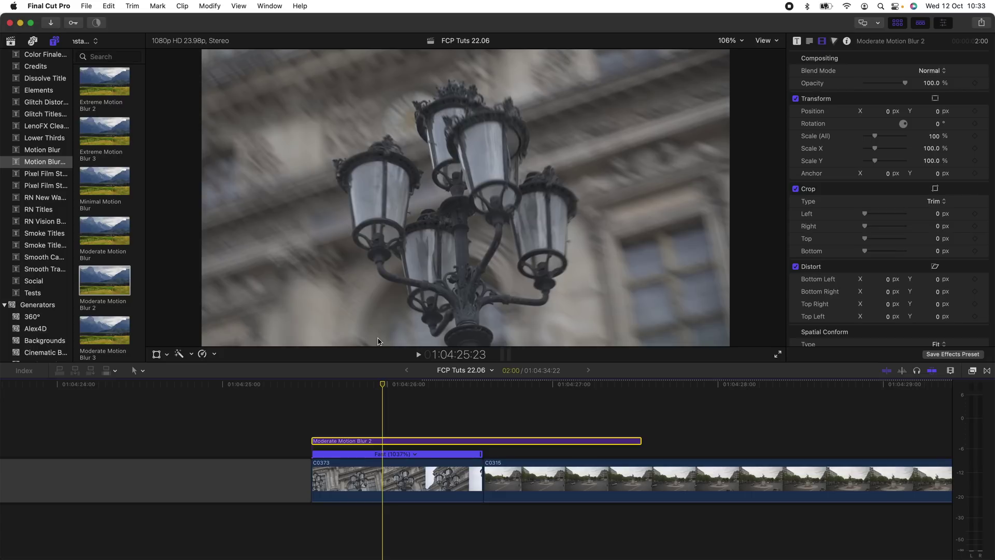
{"action": "left_click", "coordinate": [470, 421]}
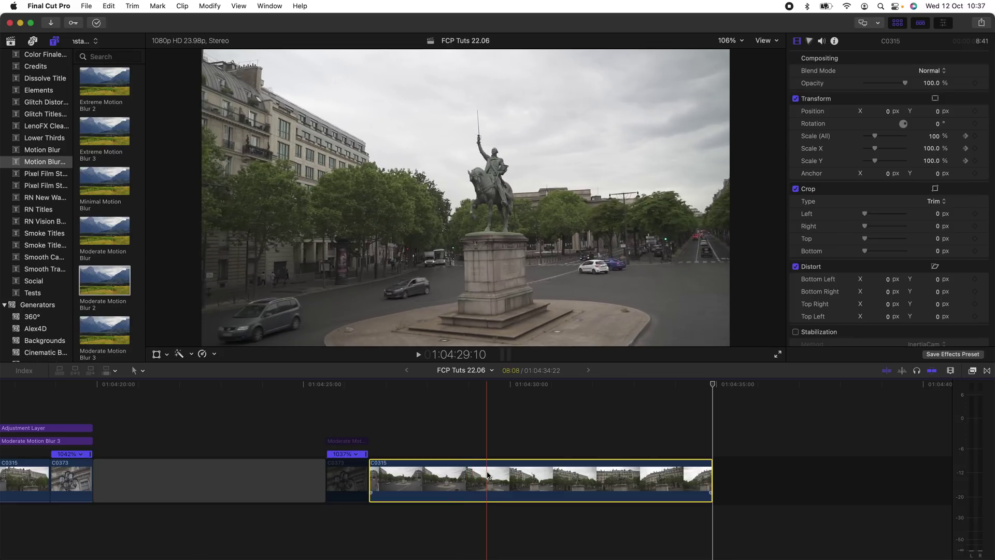
Speed clip C0315 up to Fast 567% with its retime handle
{"action": "key", "text": "super+r"}
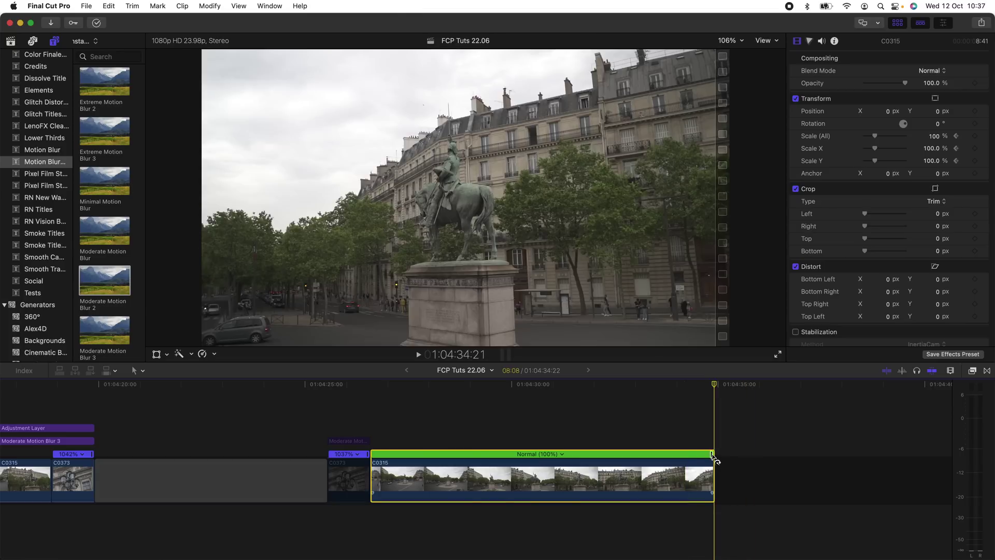
{"action": "left_click_drag", "start_coordinate": [712, 457], "coordinate": [430, 460]}
{"action": "left_click", "coordinate": [396, 477]}
Turn on stabilization for C0315 and add Moderate Motion Blur 2 above it
{"action": "scroll", "coordinate": [799, 246], "scroll_direction": "down", "scroll_amount": 4}
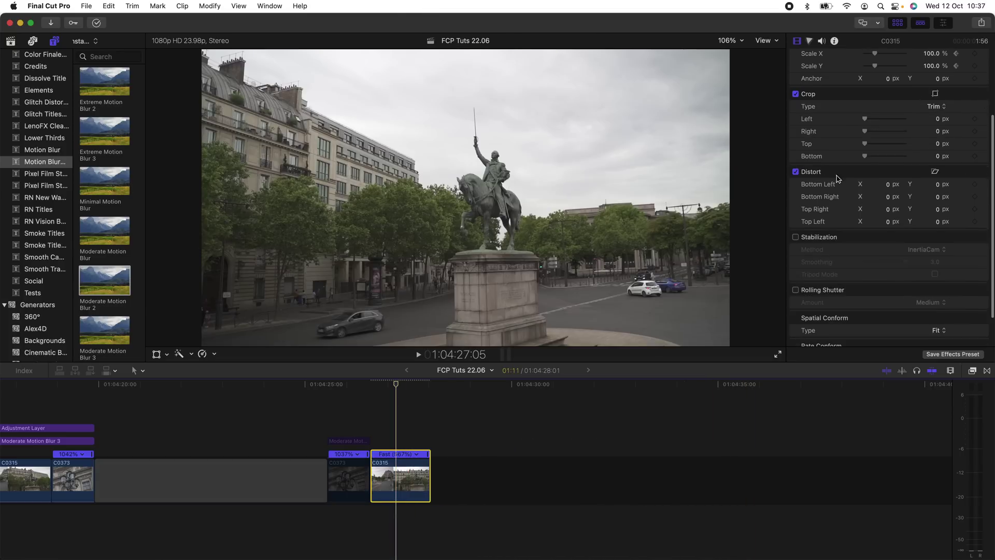
{"action": "left_click", "coordinate": [795, 237]}
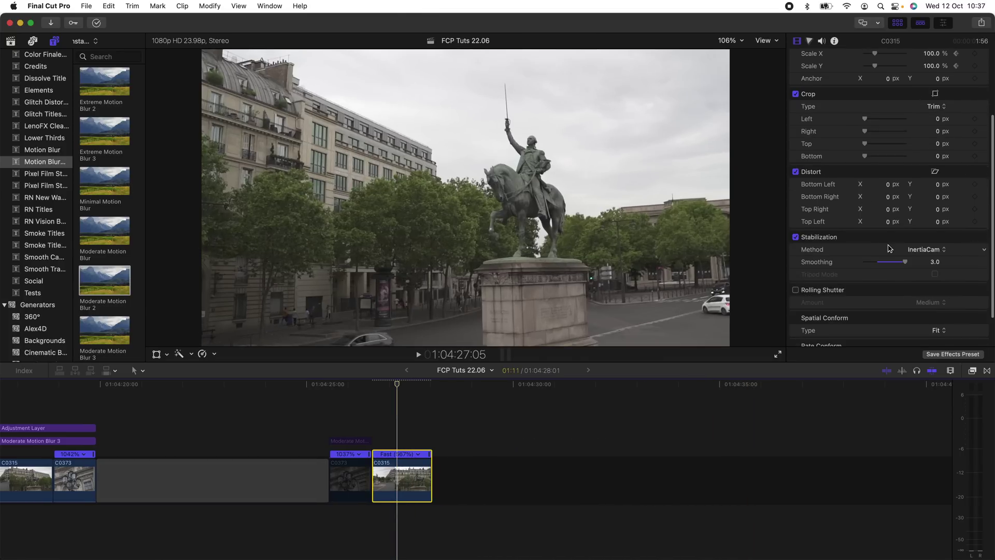
{"action": "left_click_drag", "start_coordinate": [95, 288], "coordinate": [379, 437]}
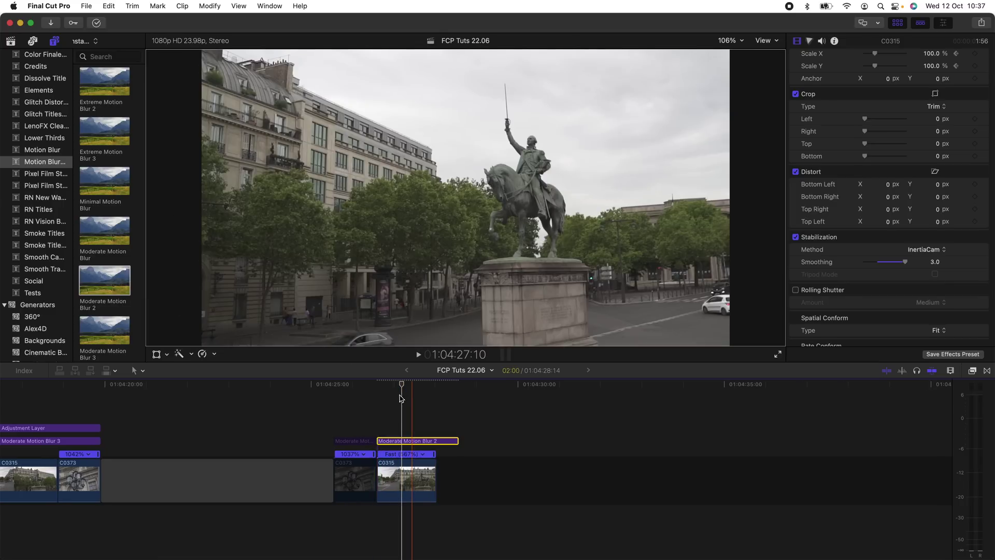
{"action": "key", "text": "space"}
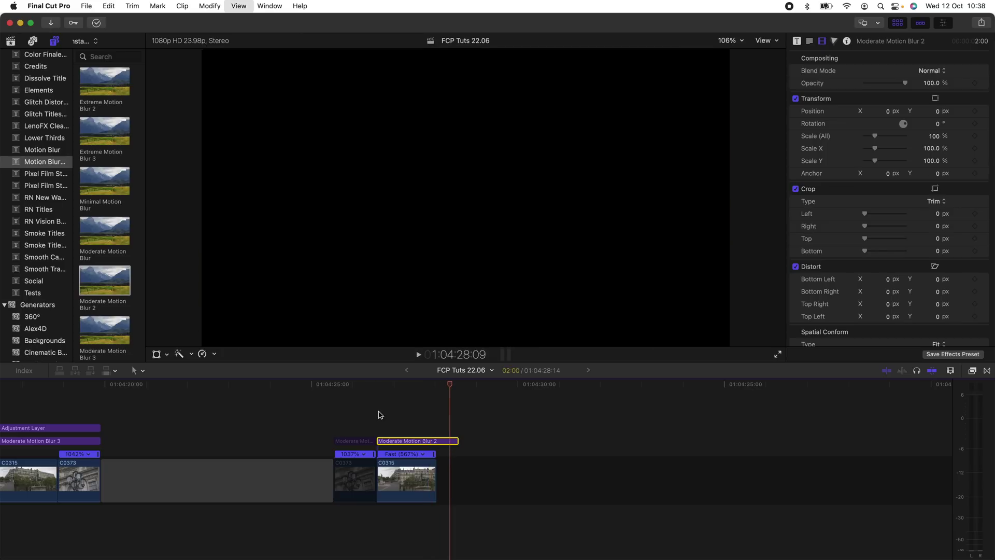
{"action": "key", "text": "space"}
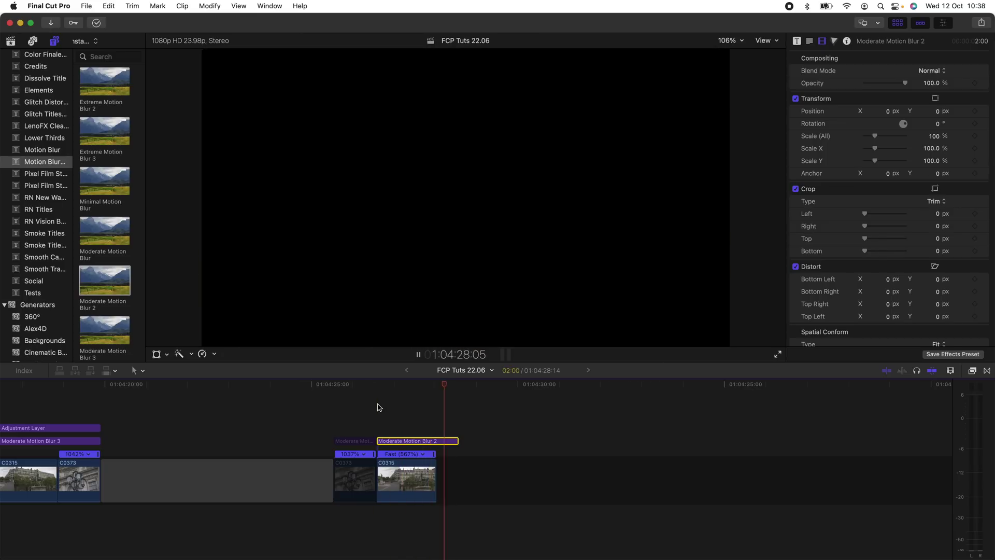
{"action": "left_click", "coordinate": [398, 385]}
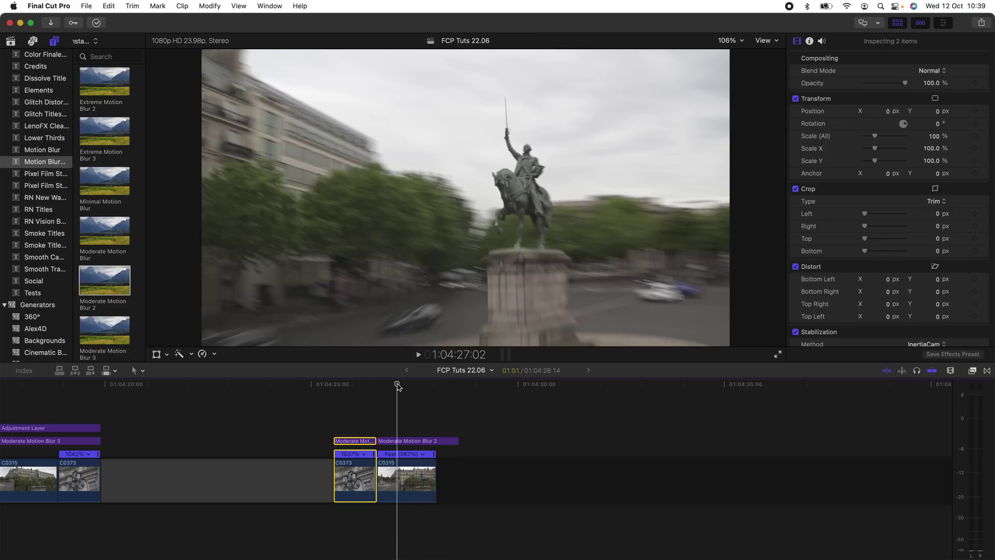